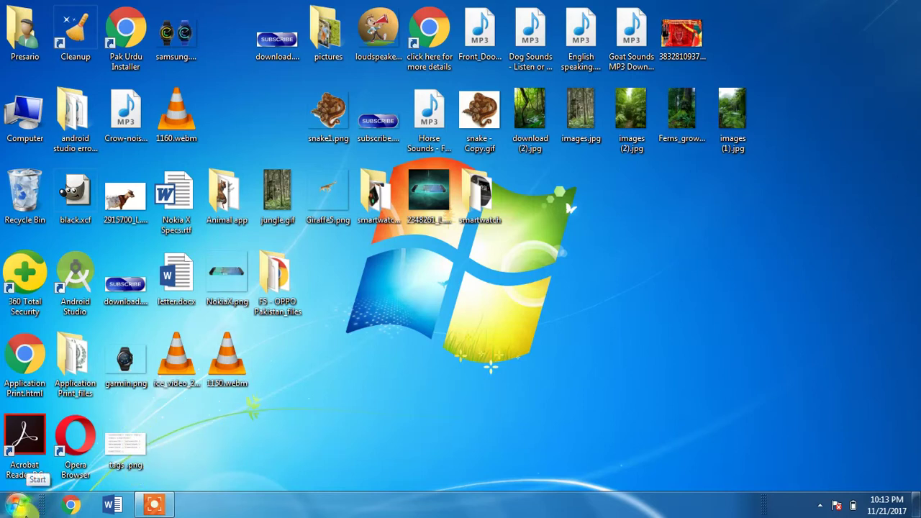
- Open Devices and Printers and start adding a printer
{"action": "left_click", "coordinate": [19, 506]}
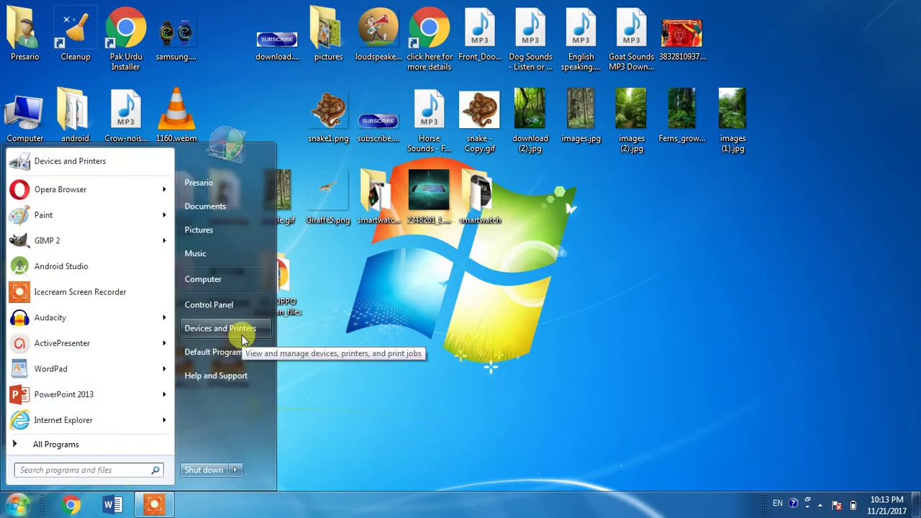
{"action": "left_click", "coordinate": [241, 331]}
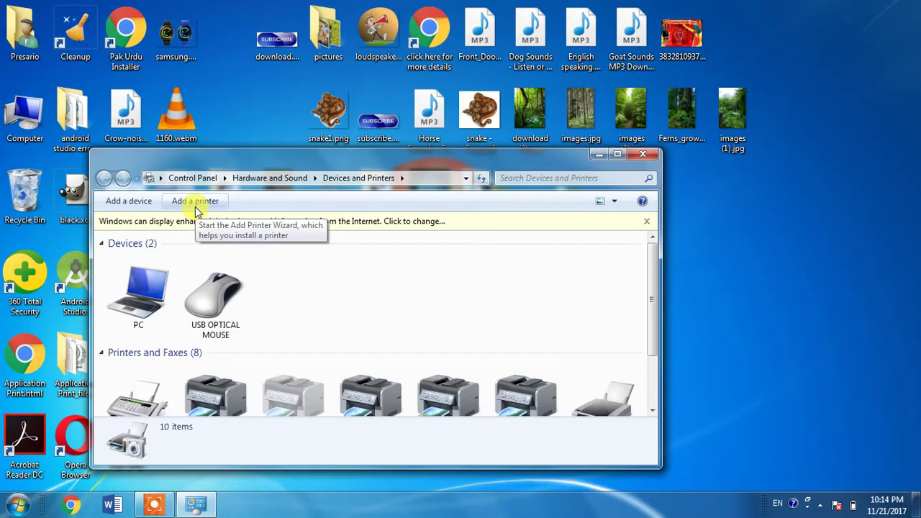
{"action": "left_click", "coordinate": [196, 205]}
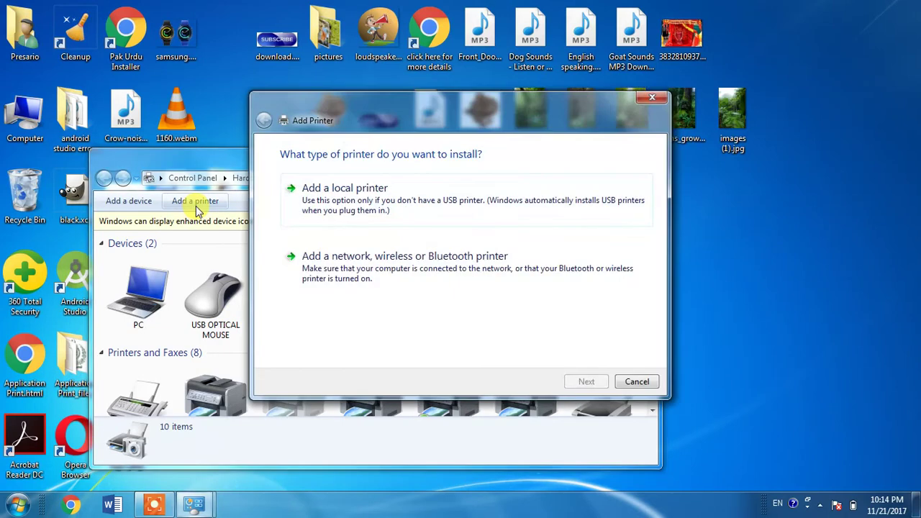
- Choose to add a local printer and accept the existing port LPT1: (Printer Port)
{"action": "left_click_drag", "start_coordinate": [397, 103], "coordinate": [306, 174]}
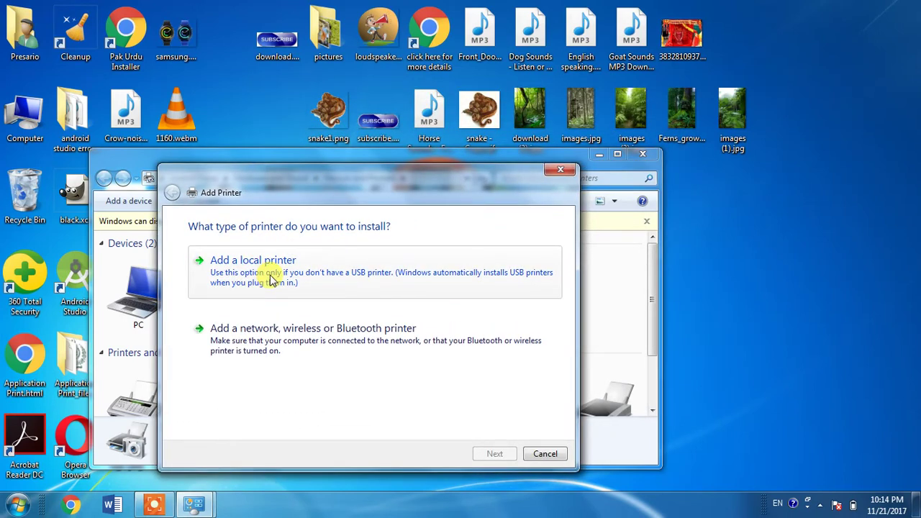
{"action": "left_click", "coordinate": [270, 275]}
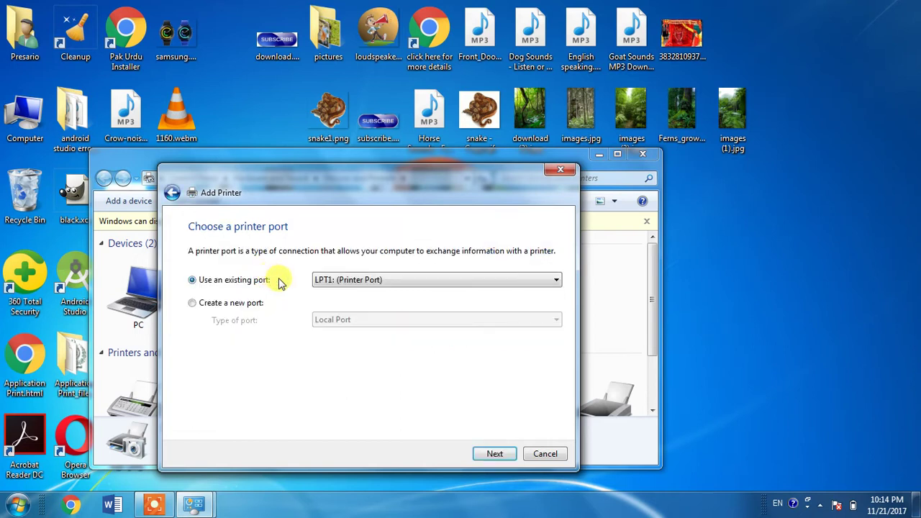
{"action": "left_click", "coordinate": [497, 453]}
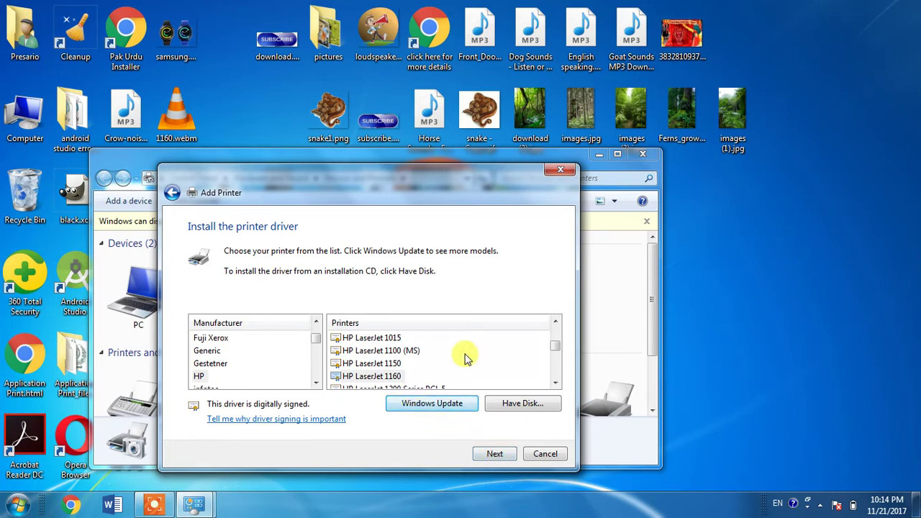
- Choose the HP LaserJet 1220 Series PCL 5 driver from the HP models and proceed to the printer name page
{"action": "left_click_drag", "start_coordinate": [563, 349], "coordinate": [558, 357]}
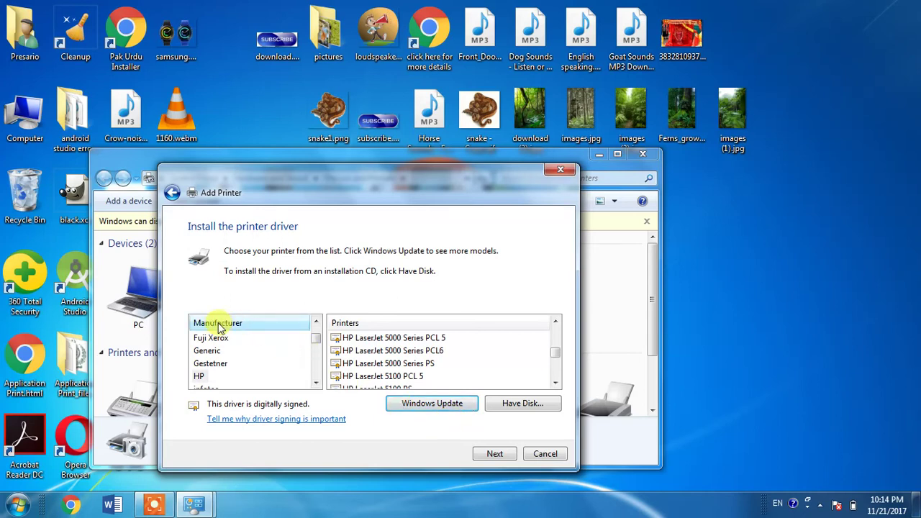
{"action": "left_click", "coordinate": [199, 378]}
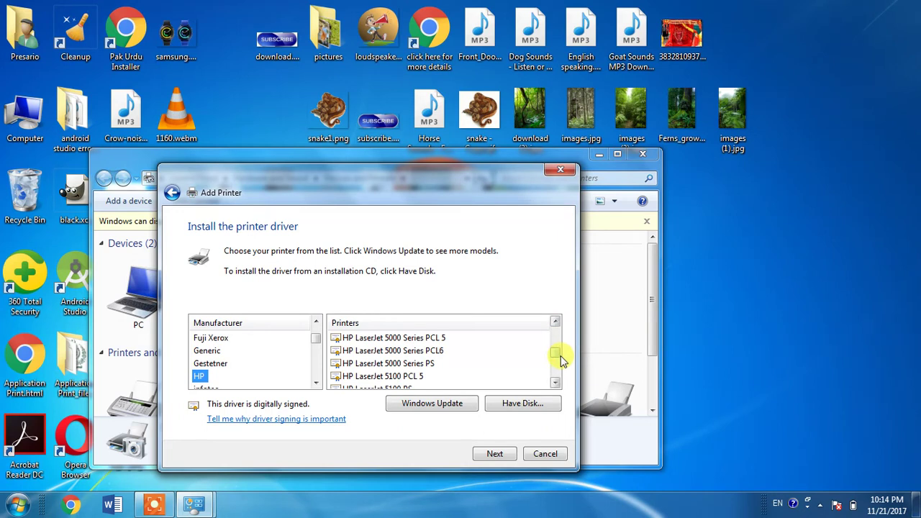
{"action": "left_click", "coordinate": [555, 321]}
{"action": "left_click", "coordinate": [555, 322]}
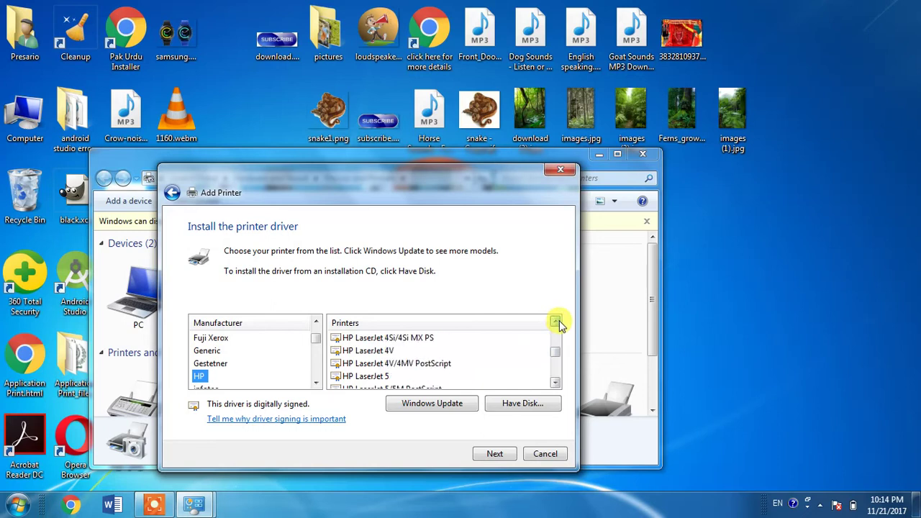
{"action": "left_click", "coordinate": [556, 321]}
{"action": "left_click", "coordinate": [555, 322]}
{"action": "left_click", "coordinate": [556, 322]}
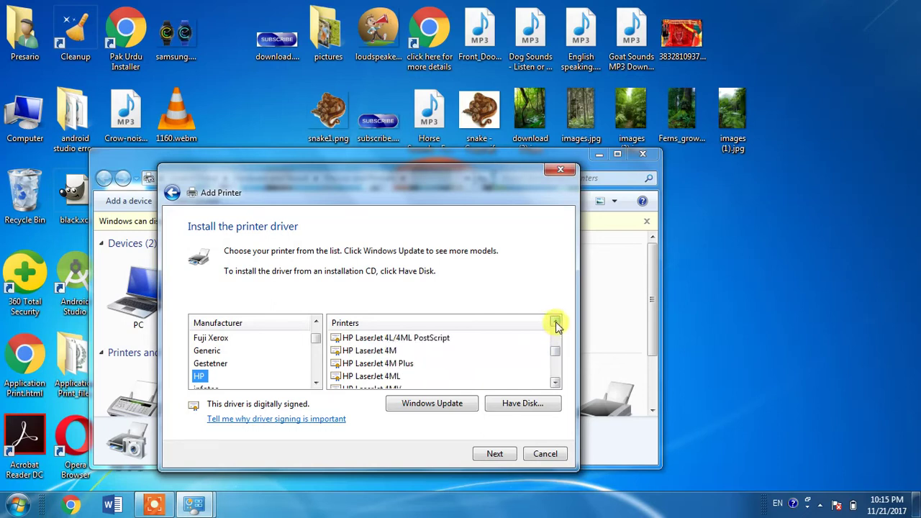
{"action": "left_click", "coordinate": [555, 321]}
{"action": "left_click", "coordinate": [556, 321]}
{"action": "left_click", "coordinate": [556, 322]}
{"action": "left_click", "coordinate": [555, 321]}
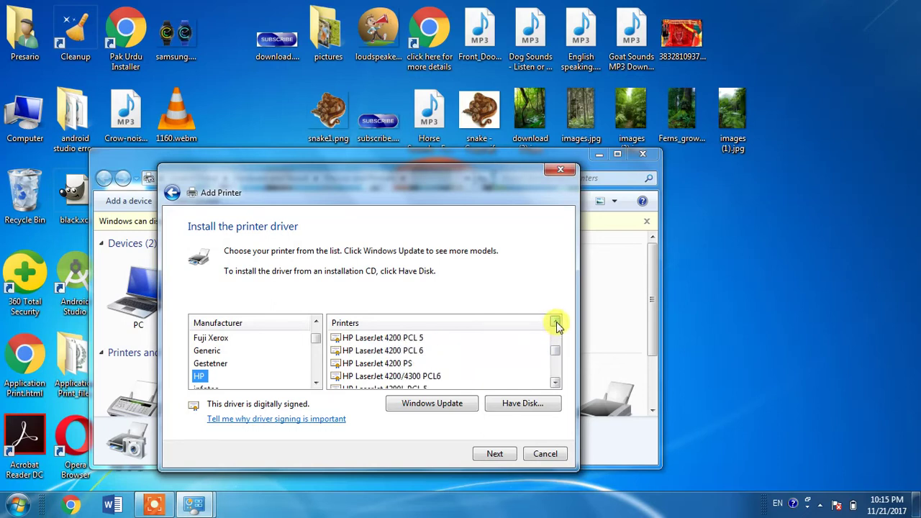
{"action": "left_click", "coordinate": [555, 321]}
{"action": "left_click", "coordinate": [556, 322]}
{"action": "left_click", "coordinate": [555, 322]}
{"action": "left_click", "coordinate": [555, 322]}
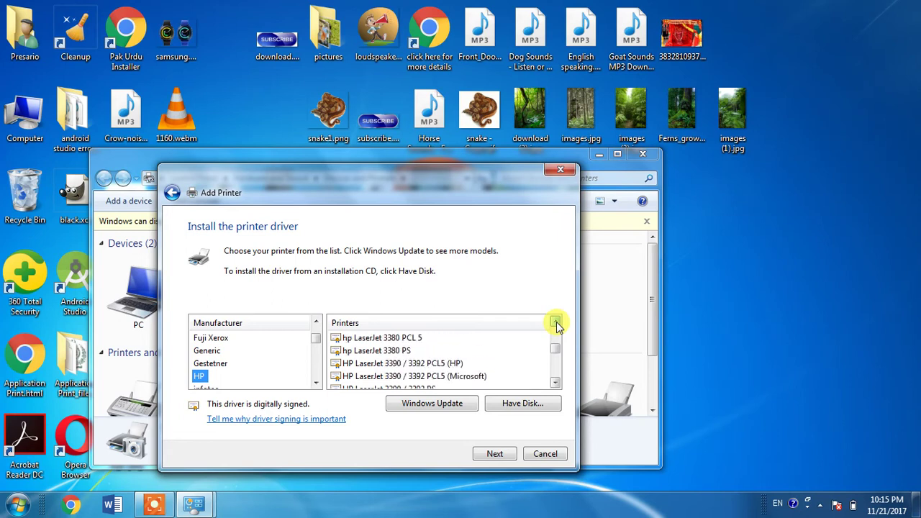
{"action": "left_click", "coordinate": [556, 322]}
{"action": "left_click", "coordinate": [556, 322]}
{"action": "left_click", "coordinate": [557, 321]}
{"action": "left_click", "coordinate": [559, 322]}
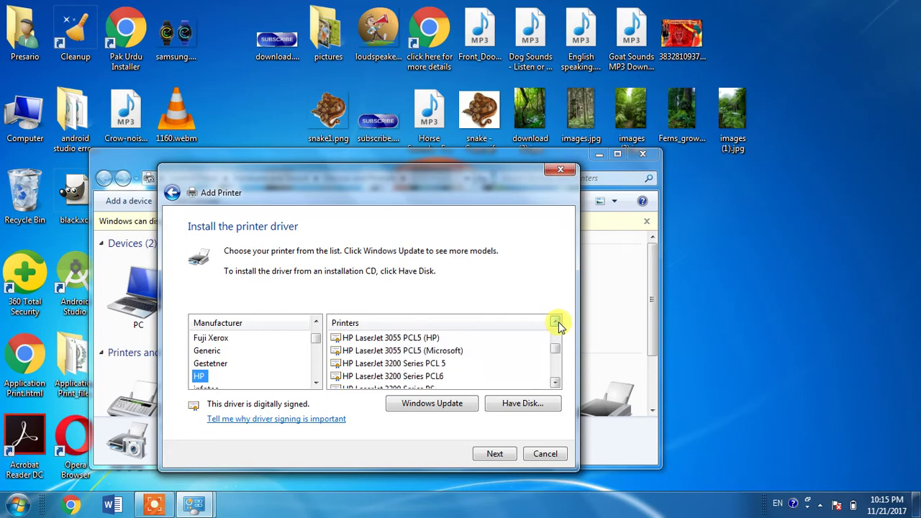
{"action": "left_click", "coordinate": [558, 322]}
{"action": "left_click", "coordinate": [558, 322]}
{"action": "left_click", "coordinate": [559, 322]}
{"action": "left_click", "coordinate": [559, 321]}
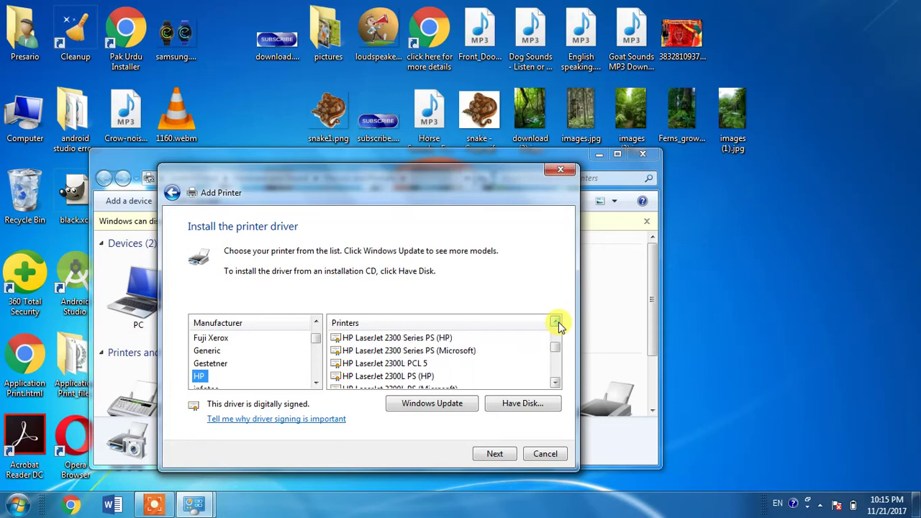
{"action": "left_click", "coordinate": [559, 322]}
{"action": "left_click", "coordinate": [558, 322]}
{"action": "left_click", "coordinate": [558, 322]}
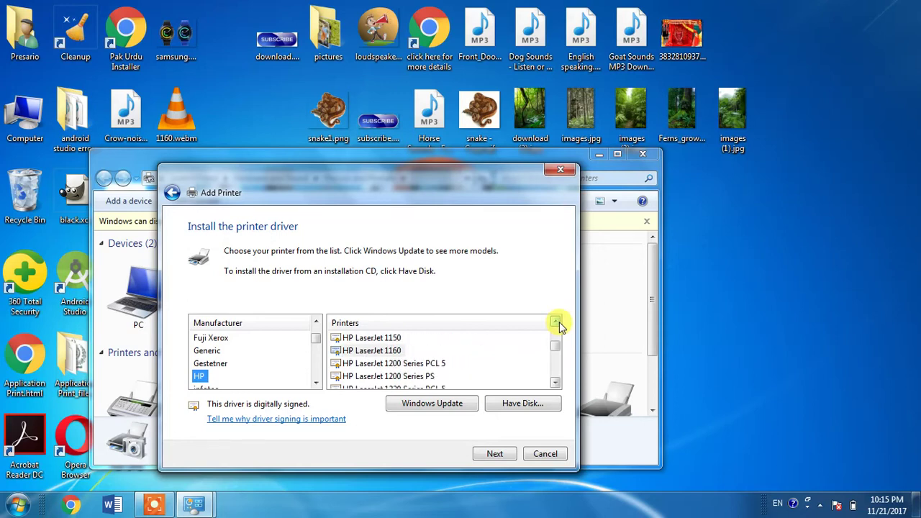
{"action": "left_click", "coordinate": [557, 383]}
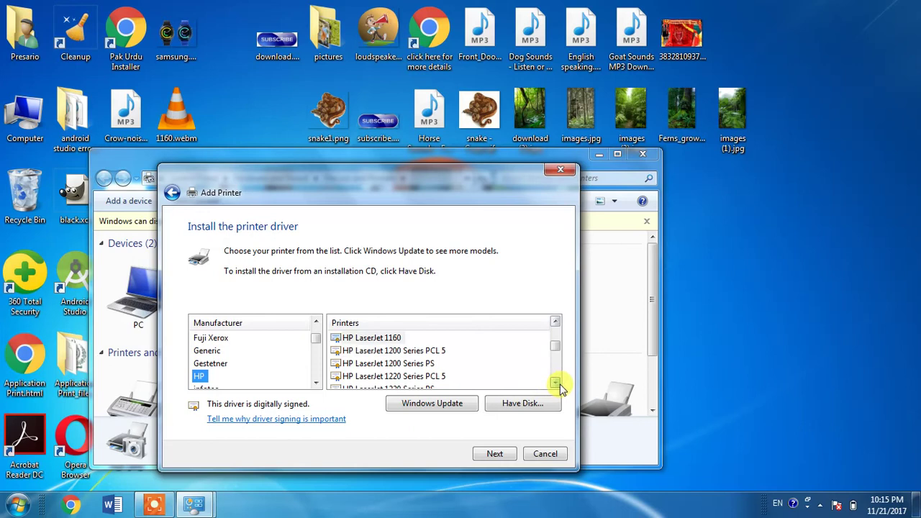
{"action": "left_click", "coordinate": [557, 384]}
{"action": "left_click", "coordinate": [557, 384]}
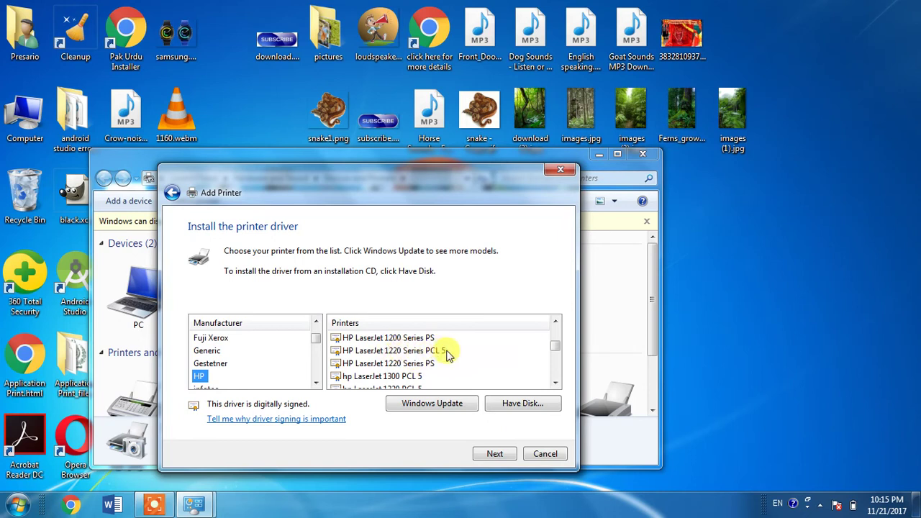
{"action": "left_click", "coordinate": [421, 353]}
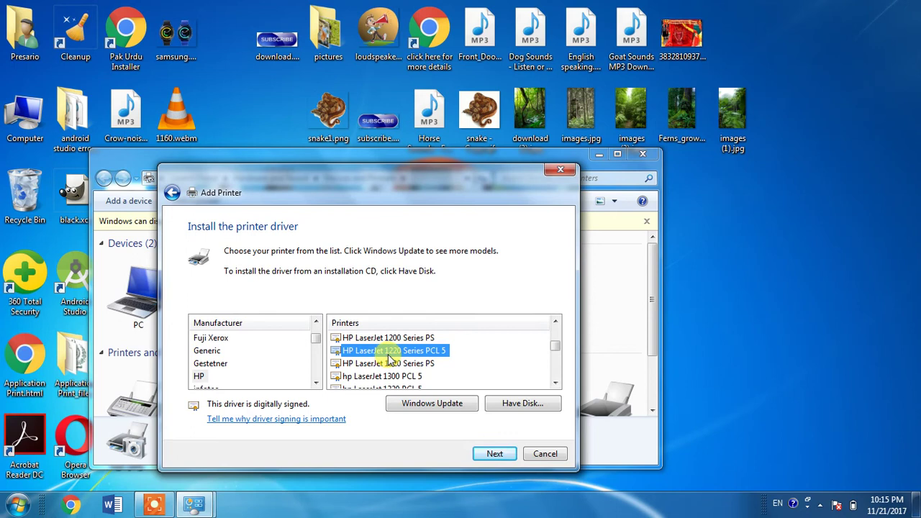
{"action": "left_click", "coordinate": [497, 452]}
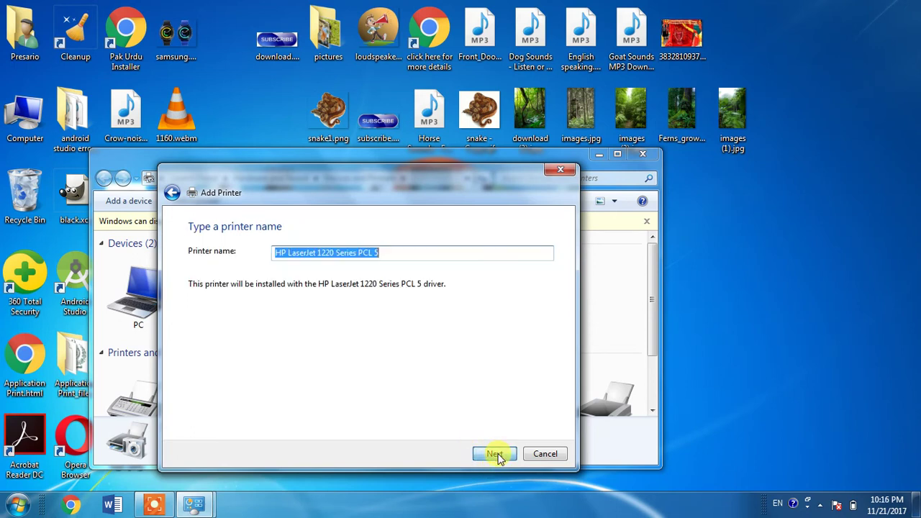